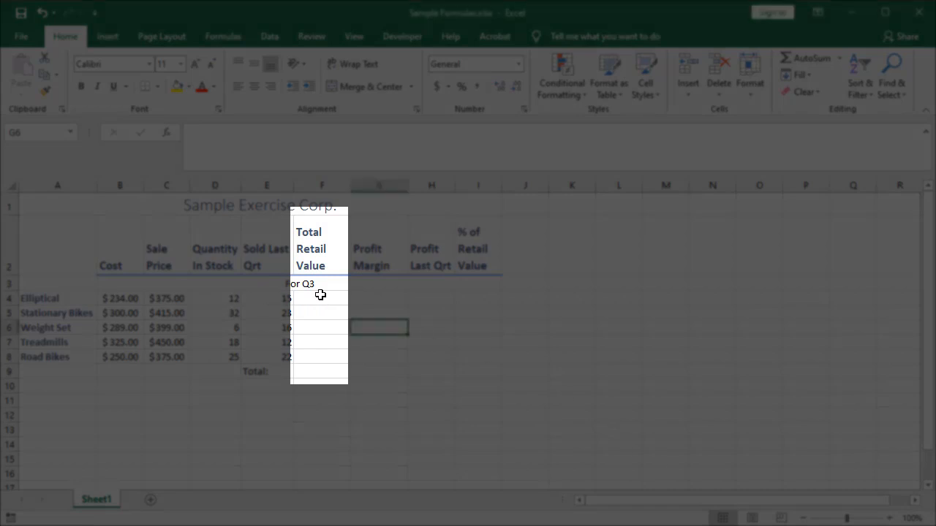
- Enter the formula =C4*D4 in F4 to calculate the Elliptical row's Total Retail Value
click(320, 295)
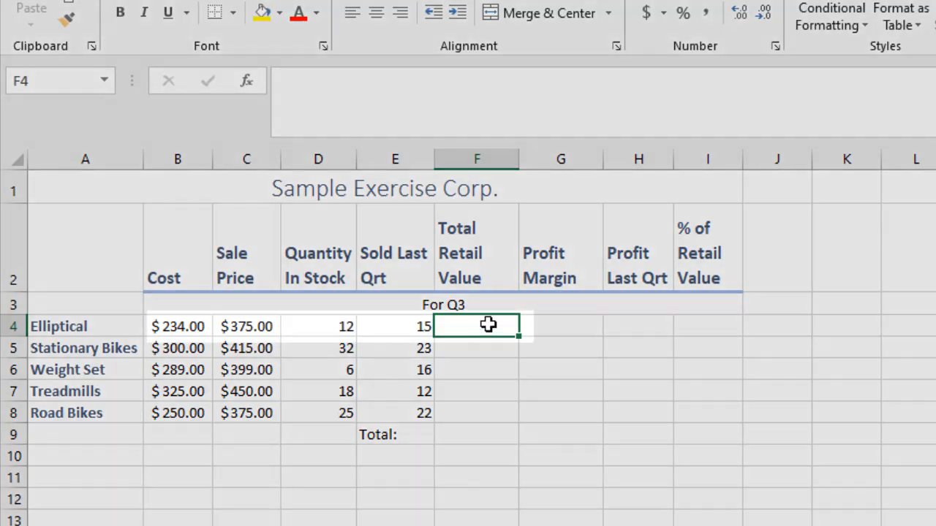
double_click(488, 325)
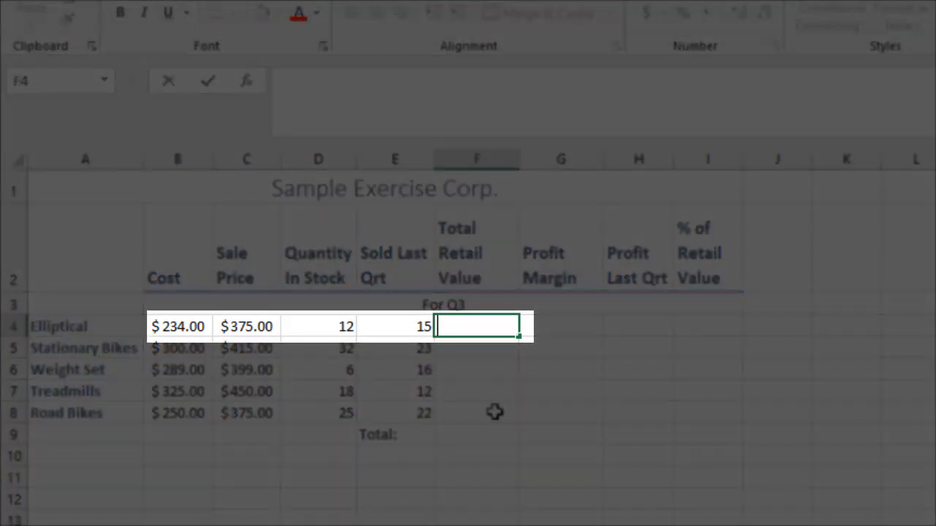
text(=)
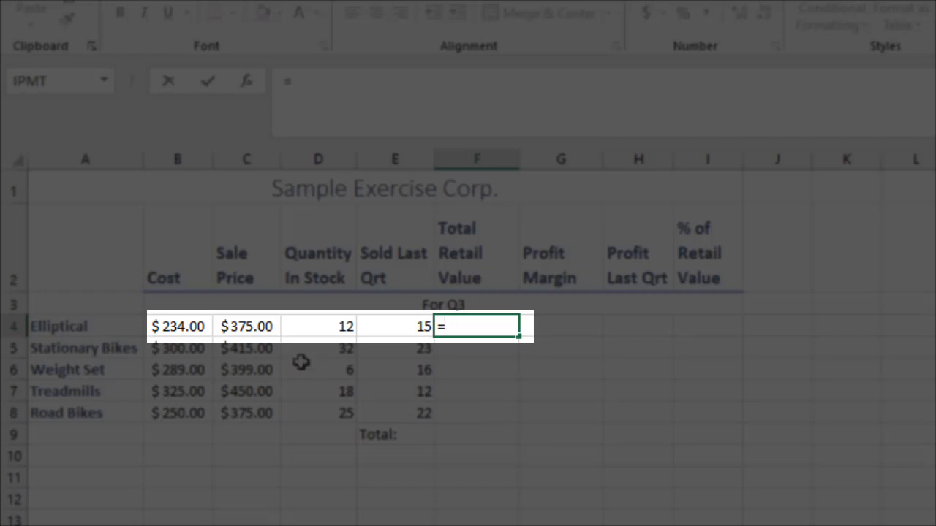
click(269, 328)
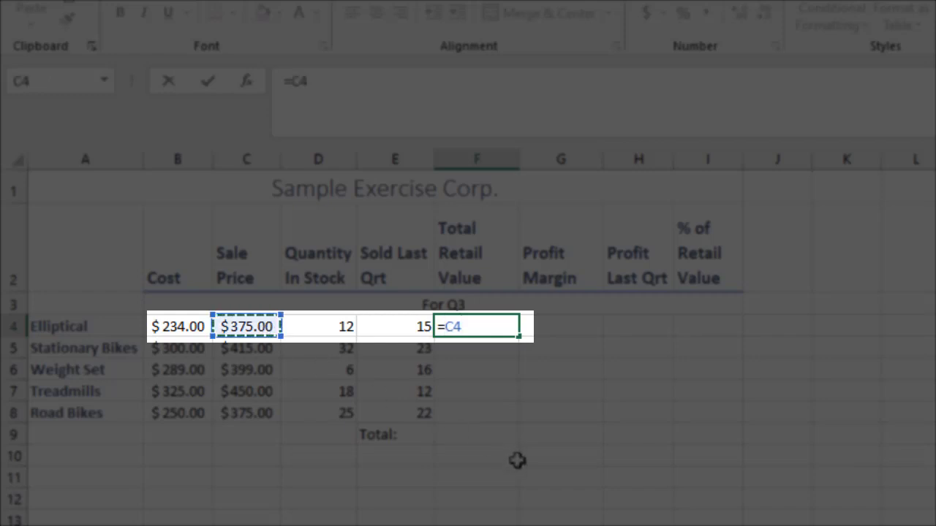
text(*)
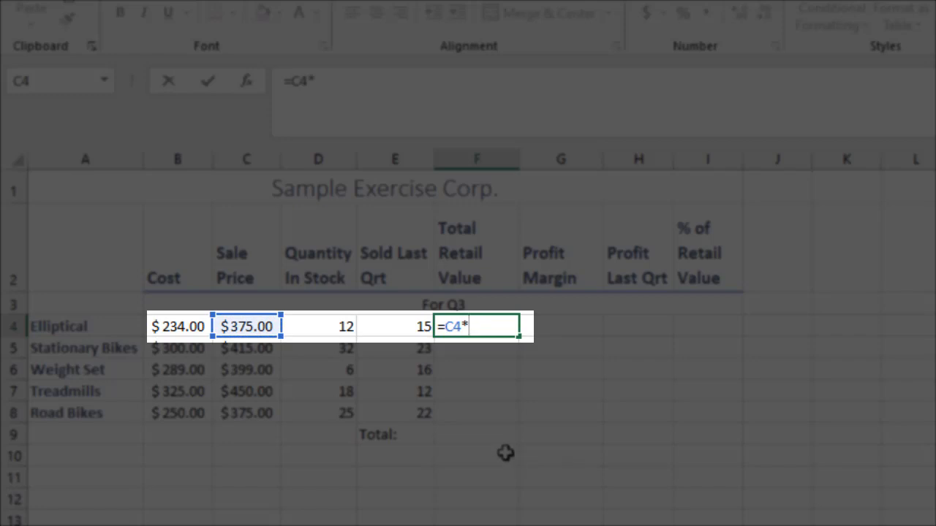
click(335, 328)
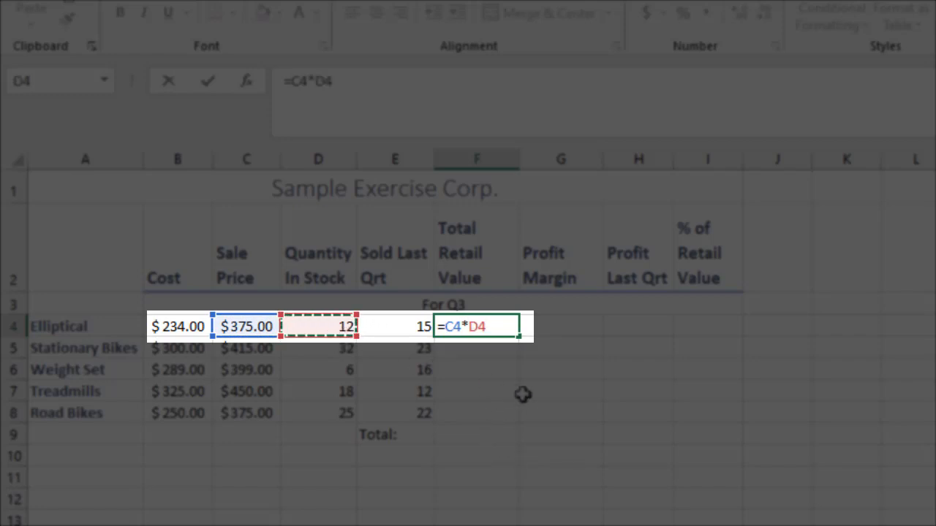
key(Return)
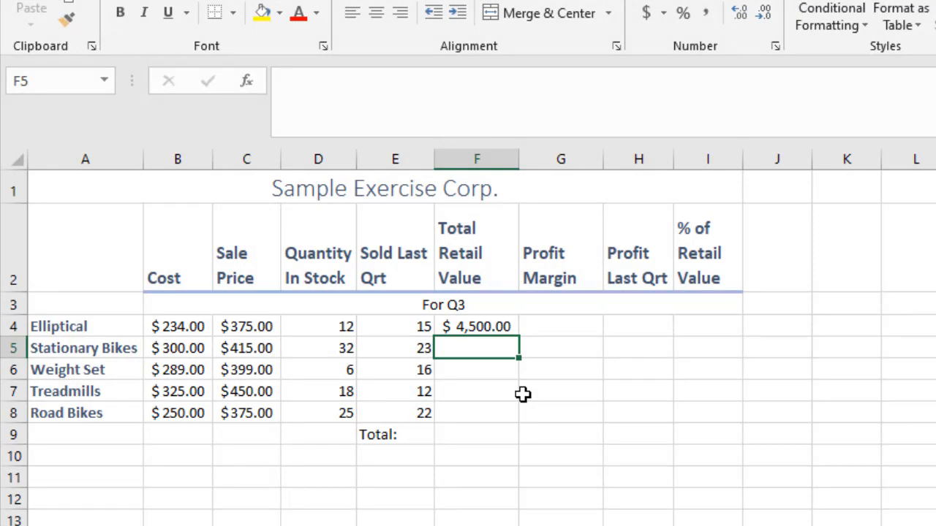
- Enter the formula =C4-B4 in G4 to calculate the Elliptical row's Profit Margin
click(544, 329)
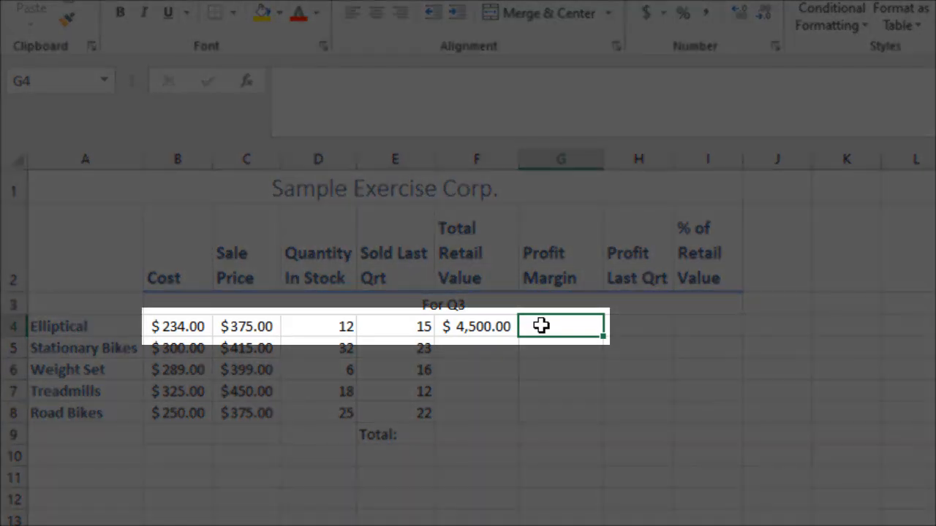
text(=)
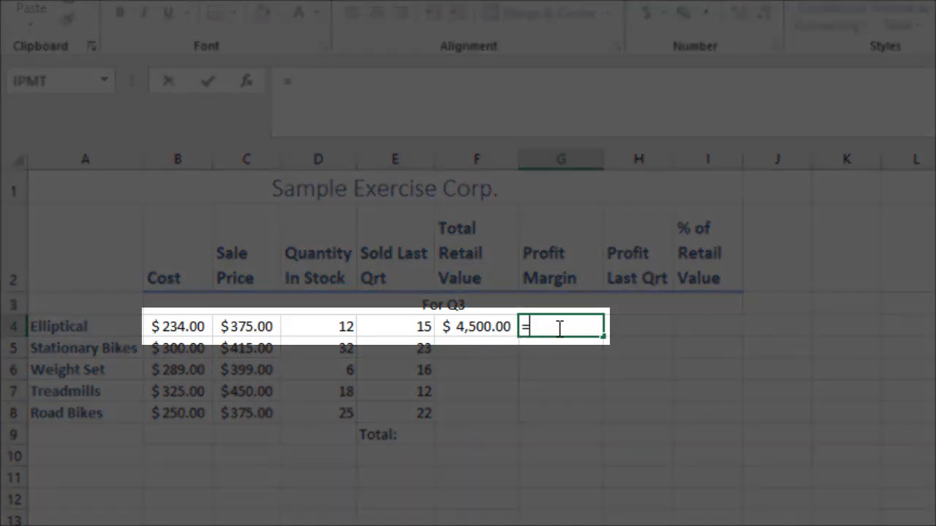
click(261, 325)
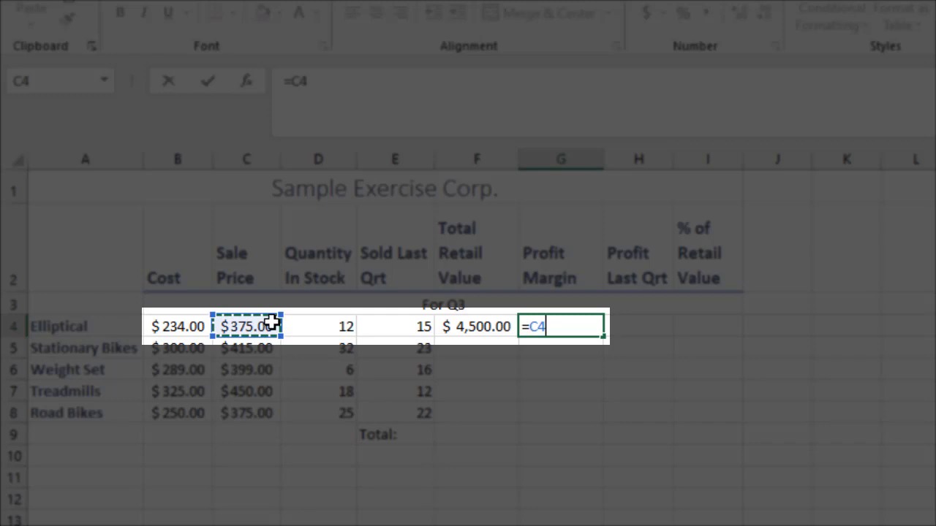
text(-)
click(188, 325)
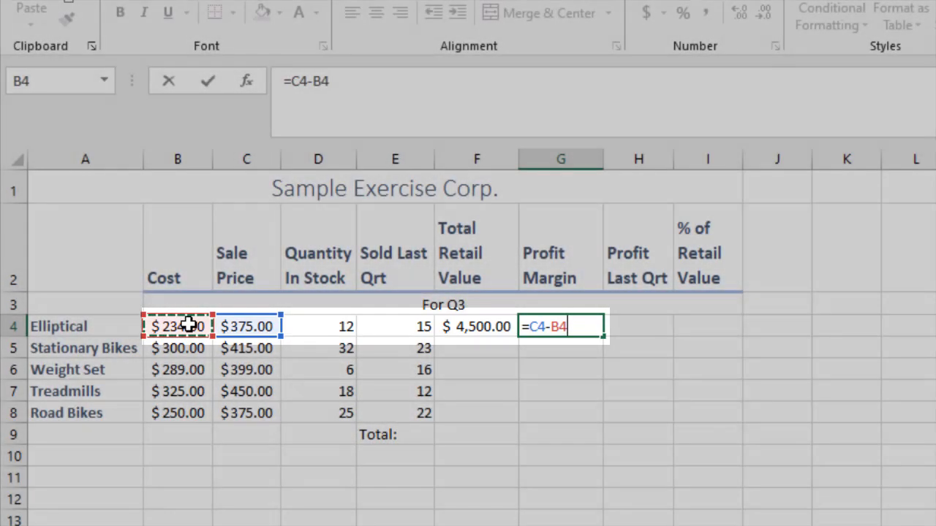
key(Return)
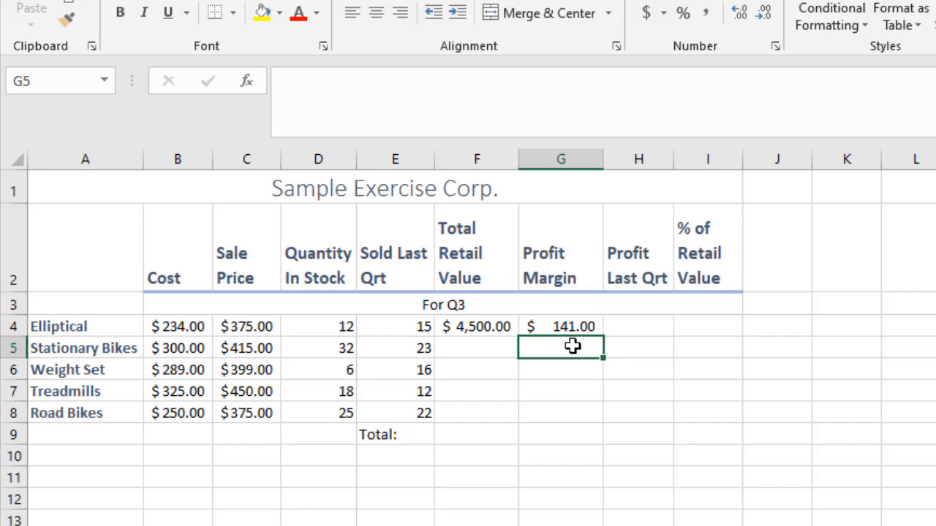
- Enter the formula =G4*E4 in H4 for the Elliptical row's Profit Last Qrt and autofit column H
click(623, 330)
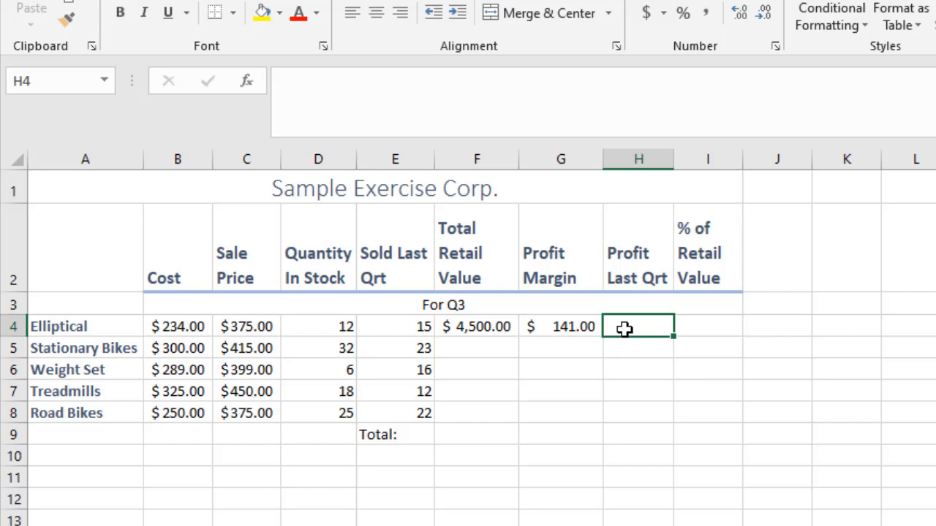
text(=)
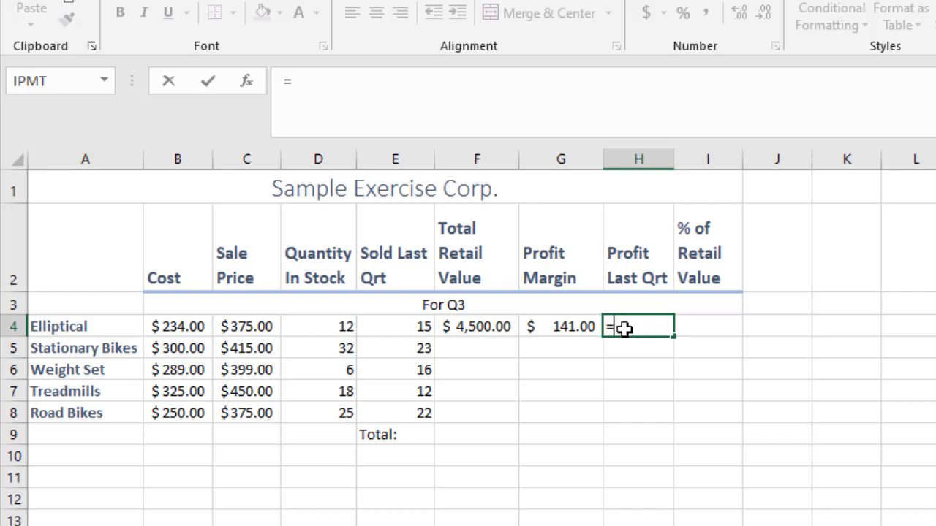
click(584, 327)
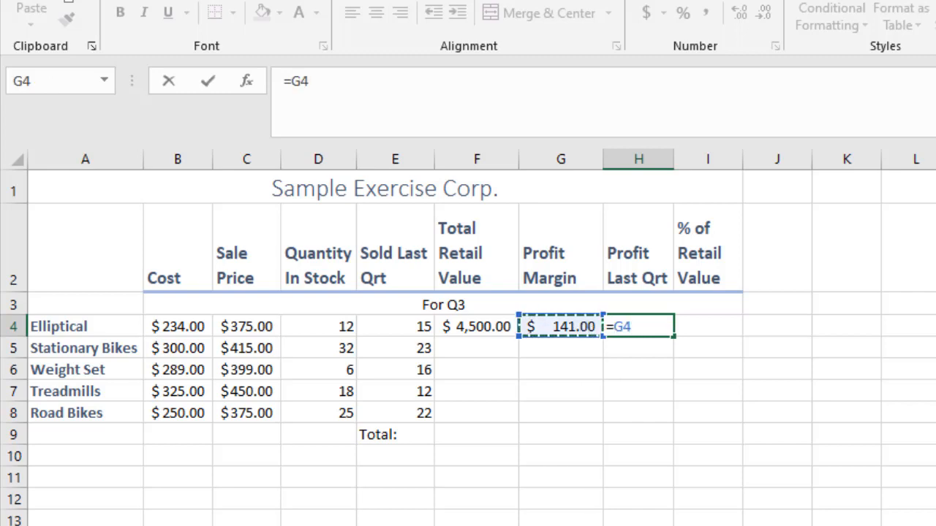
text(*)
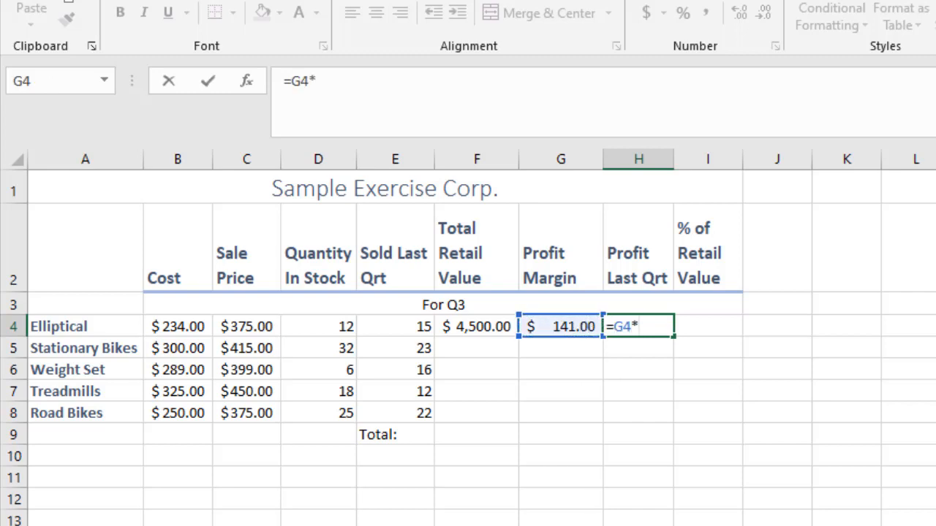
click(408, 330)
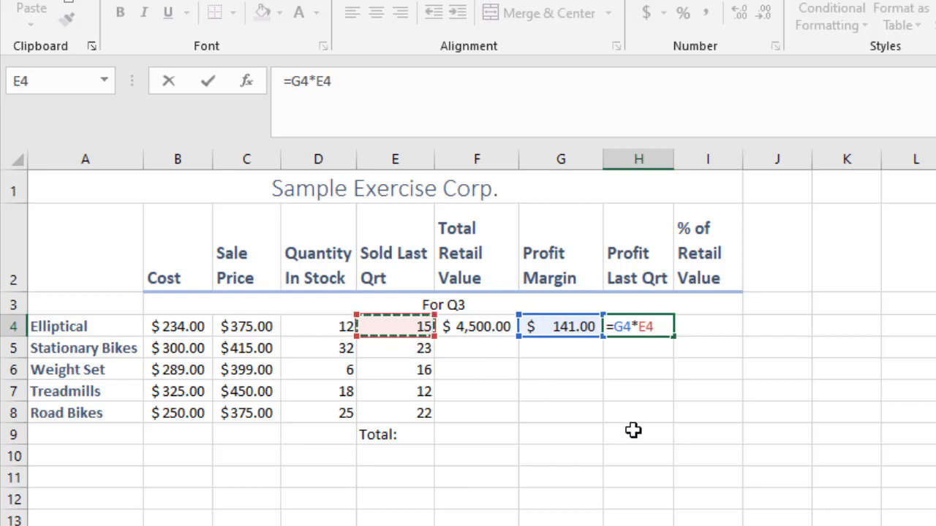
key(Return)
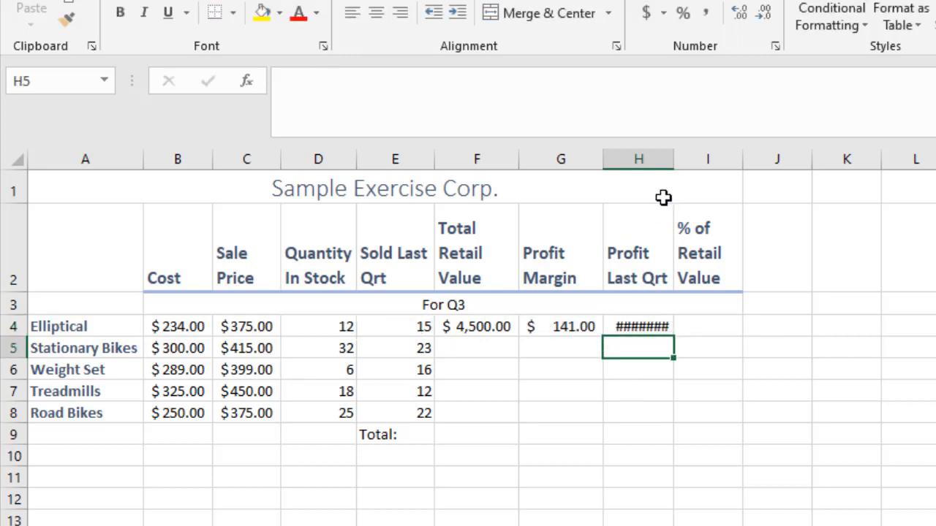
double_click(677, 153)
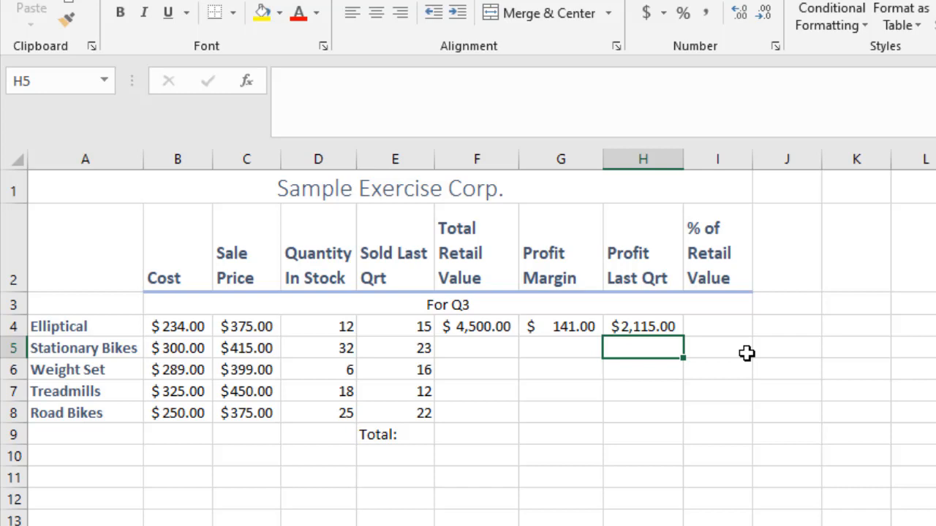
- Fill the formulas in F4:H4 down through the product rows and clear the copies in the Total row, F9:H9
drag(477, 326, 644, 327)
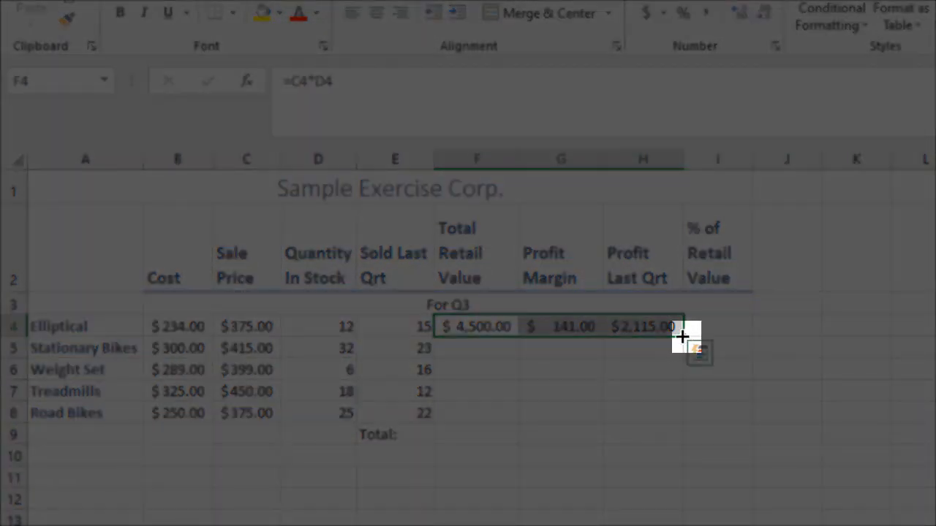
double_click(685, 336)
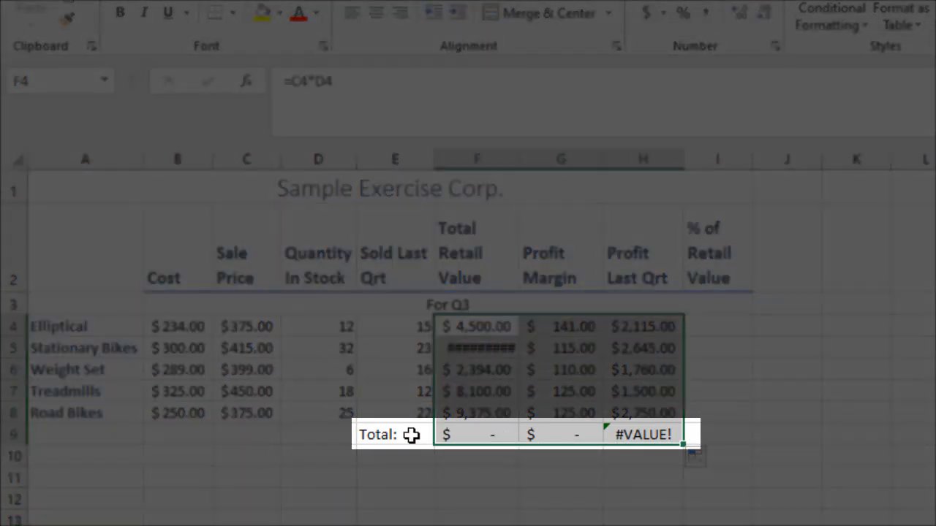
click(411, 435)
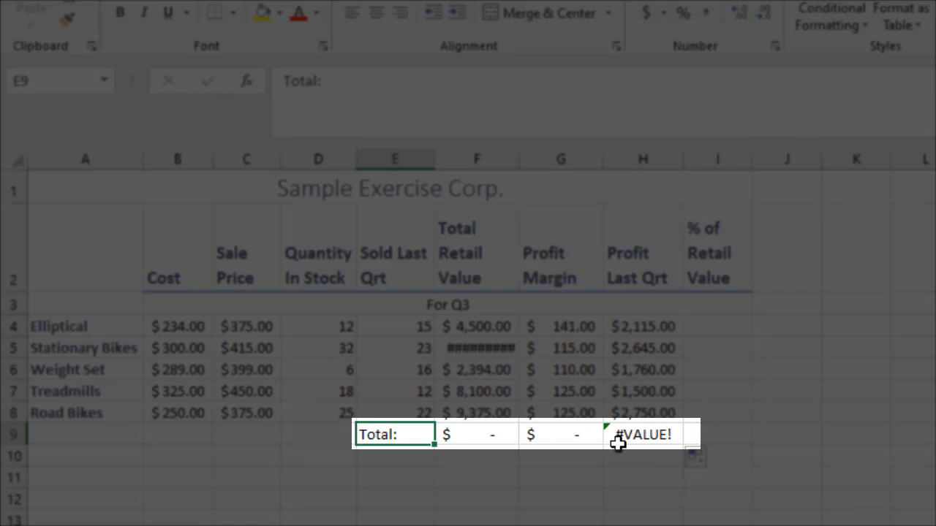
click(490, 435)
shift+click(650, 436)
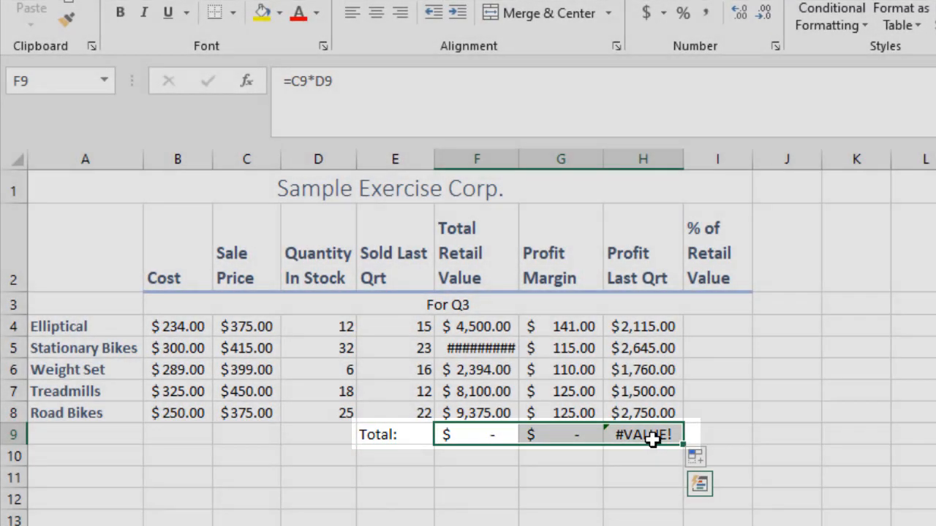
key(Delete)
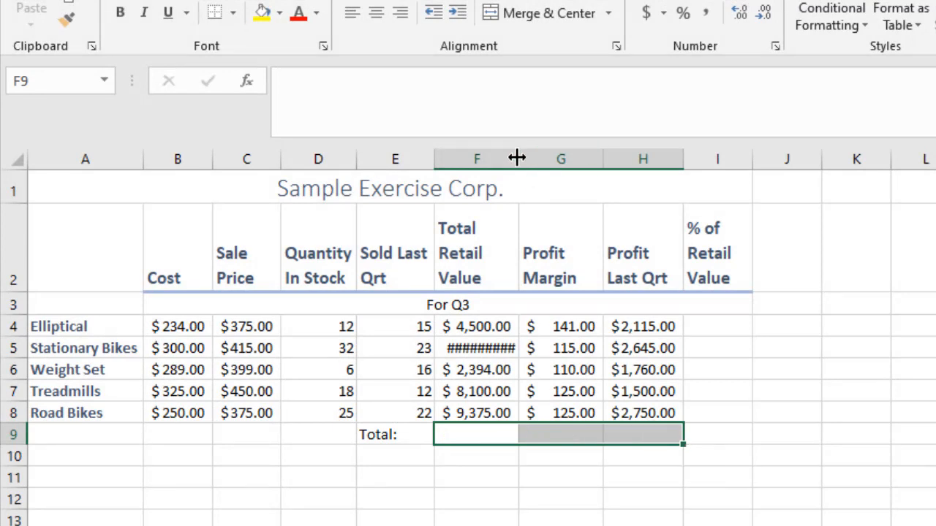
- Widen column F slightly to fit its values and total the retail values in F9 with =SUM(F4:F8)
drag(516, 158, 521, 157)
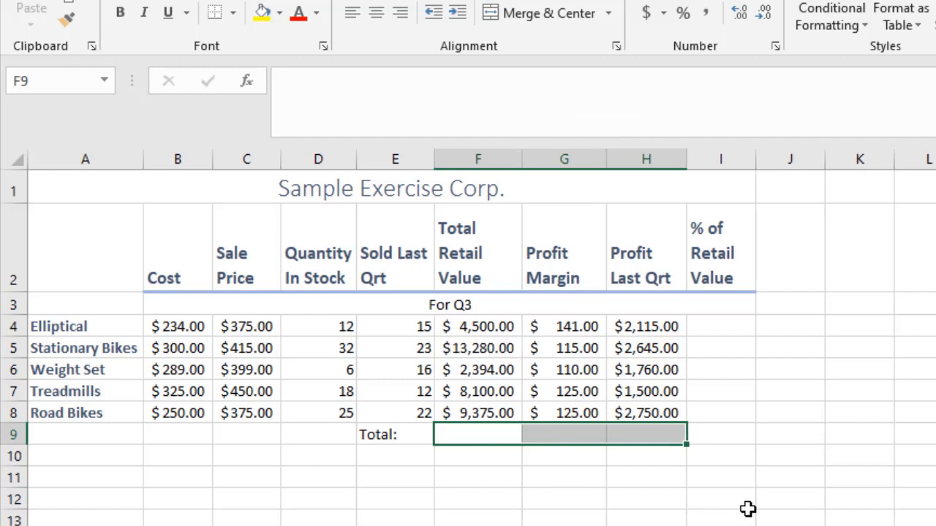
click(493, 436)
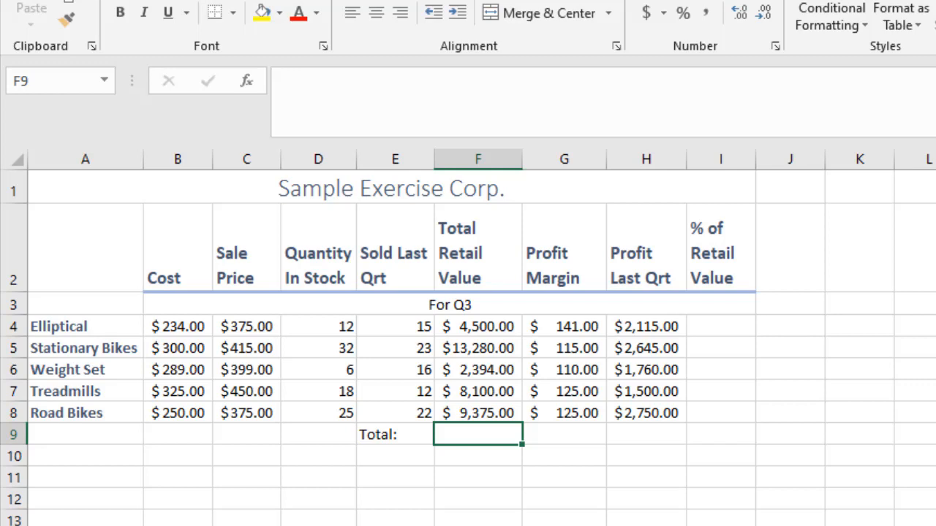
key(alt+equal)
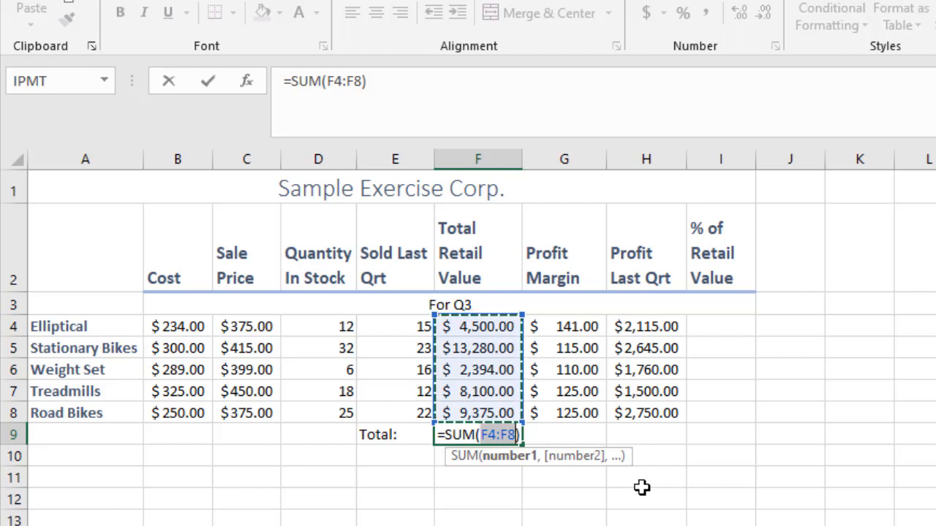
key(Return)
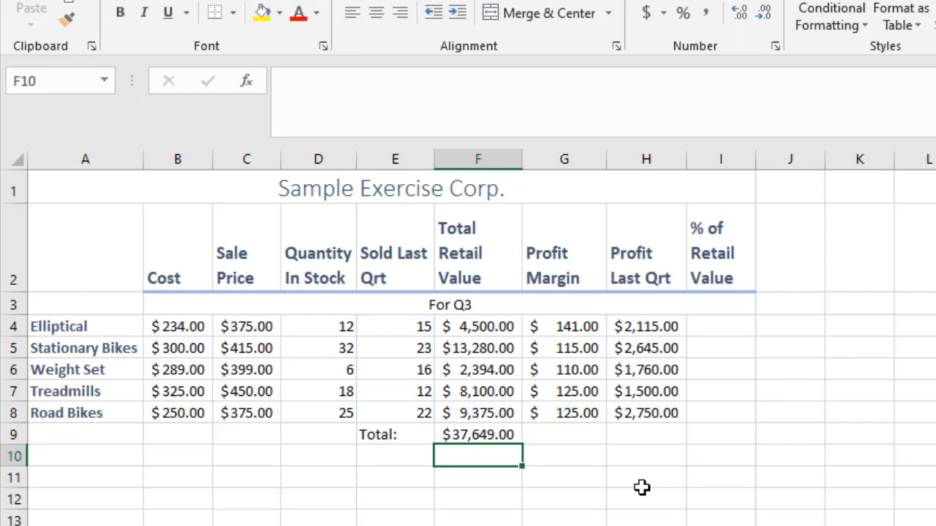
- Enter the formula =F4/F9 in I4 to calculate the Elliptical row's % of Retail Value
click(709, 330)
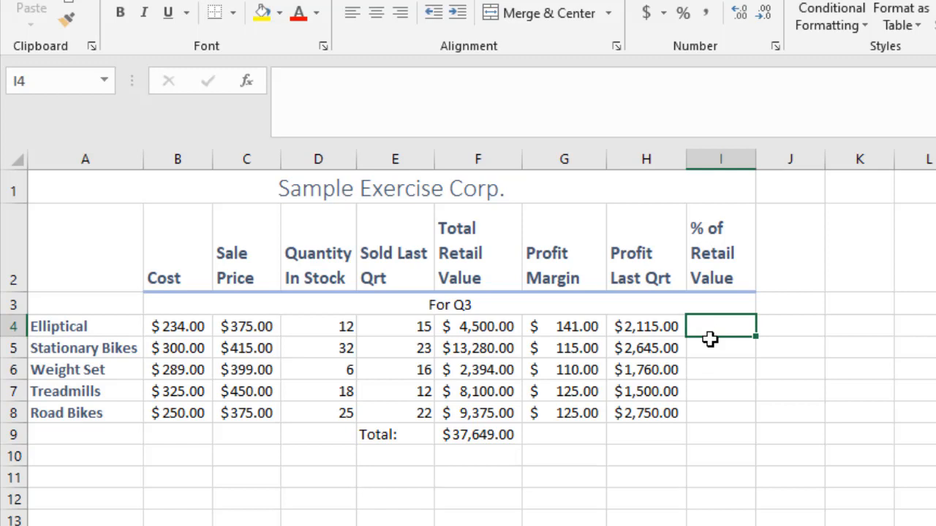
text(=)
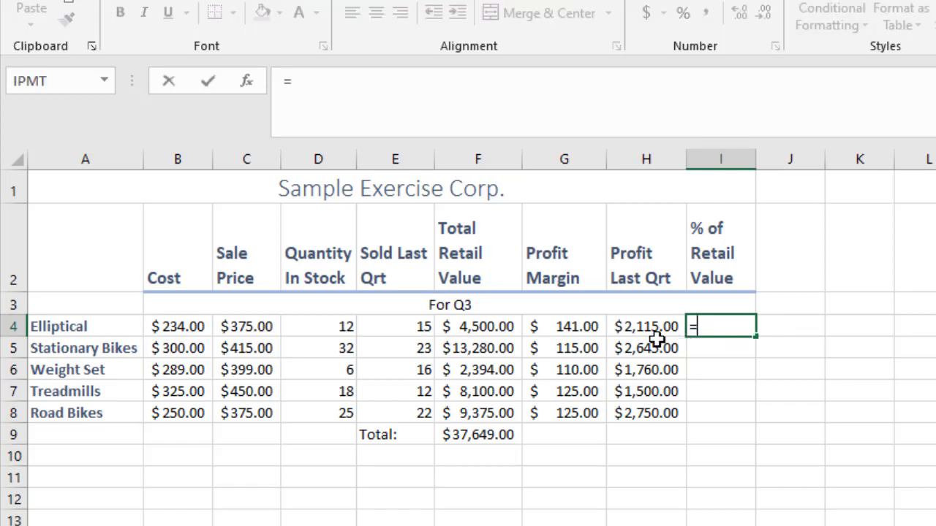
click(500, 334)
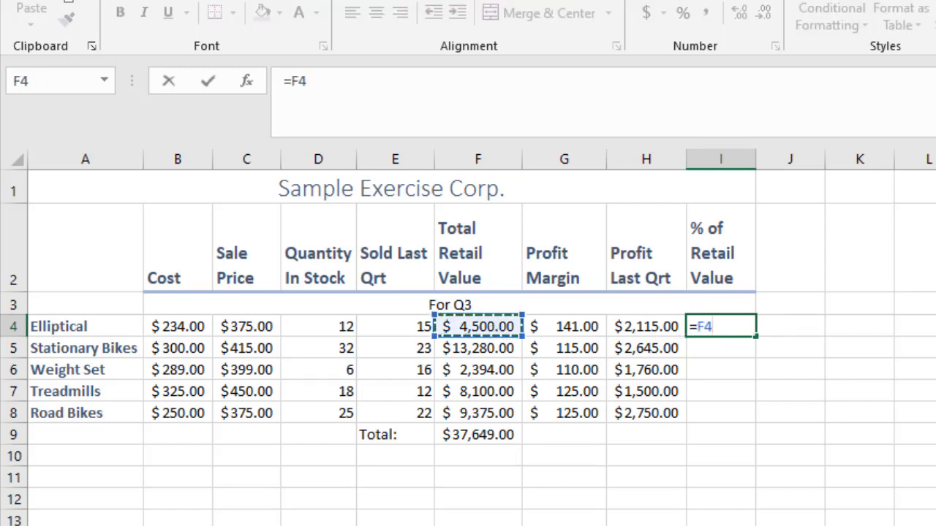
text(/)
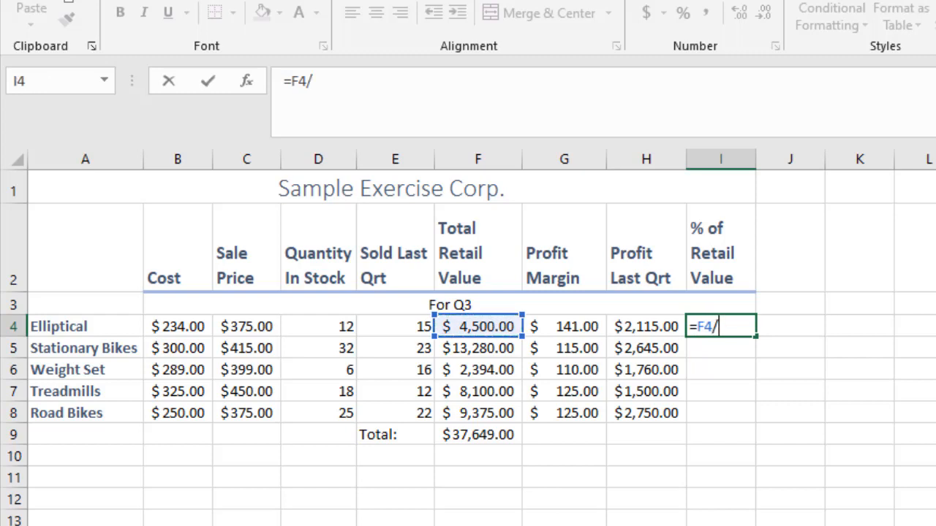
click(487, 435)
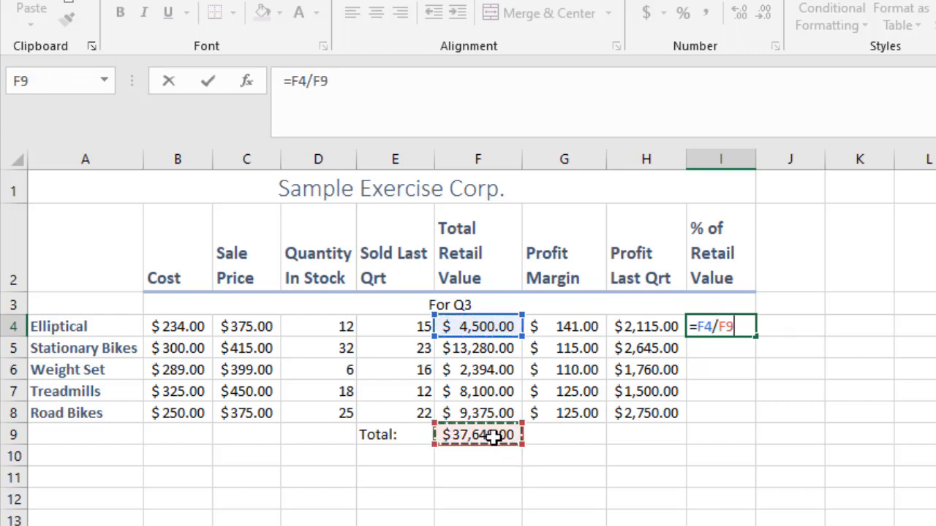
key(Return)
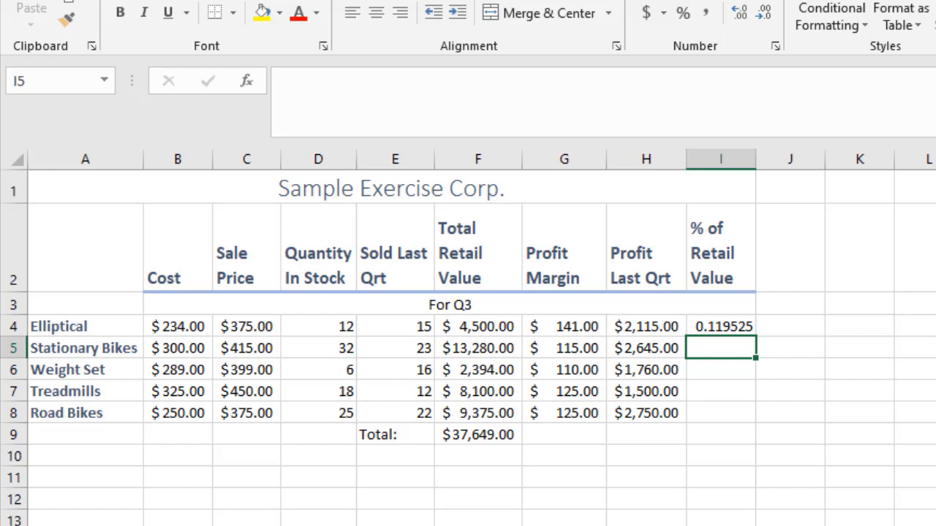
- Format the Elliptical row's % of Retail Value in I4 as a percentage with two decimal places
click(731, 326)
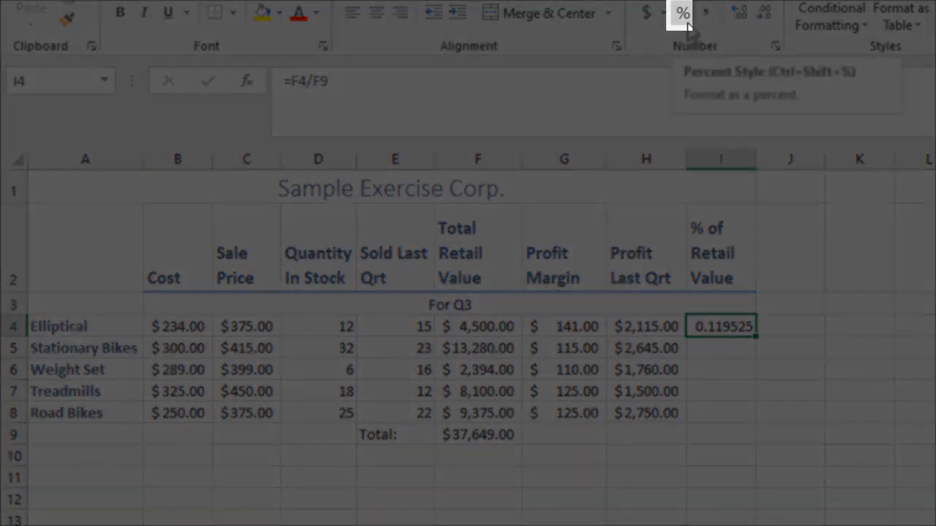
click(686, 20)
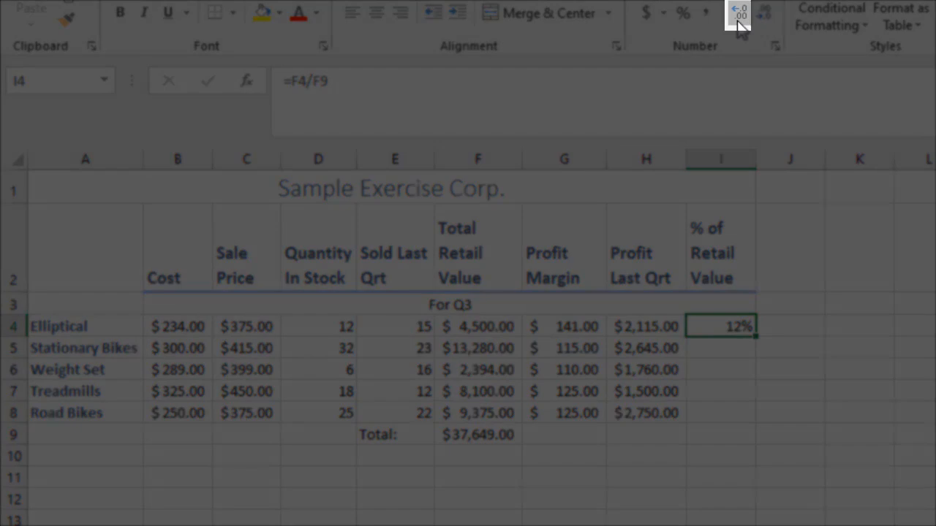
click(739, 21)
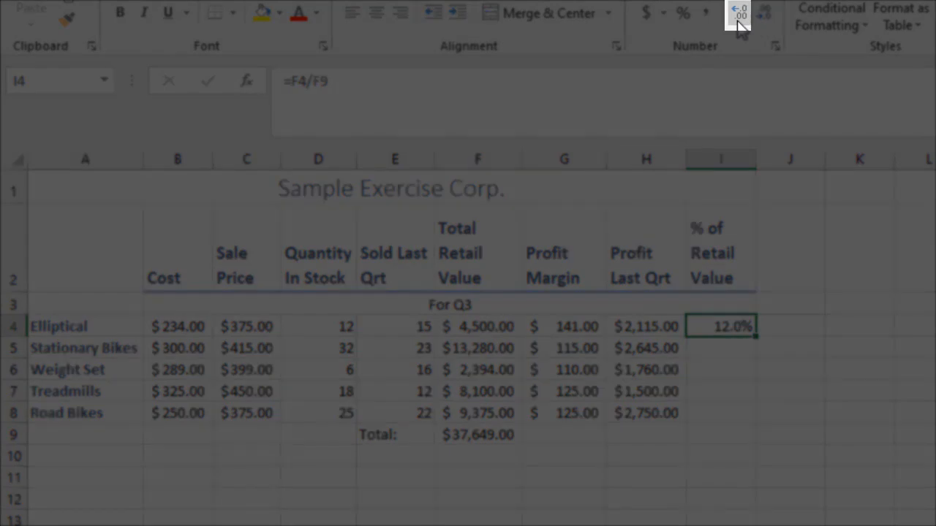
click(738, 20)
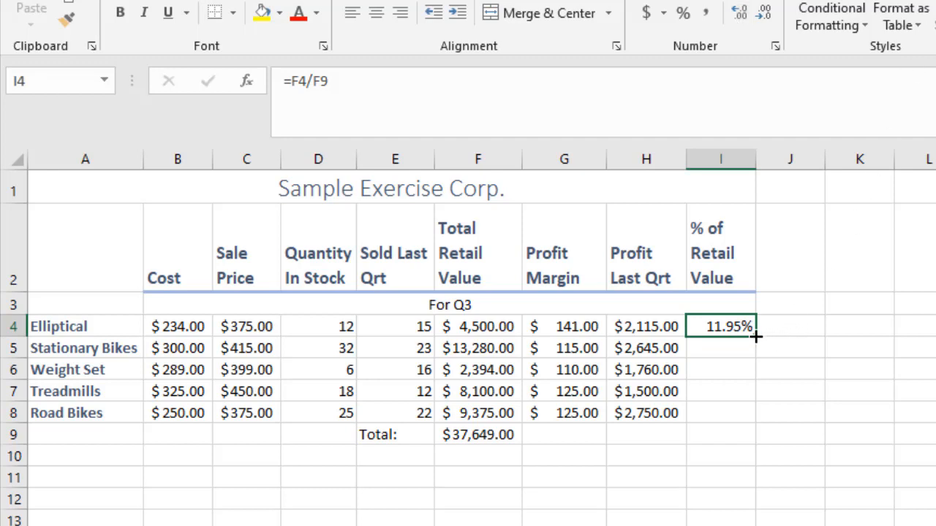
- Try filling the I4 formula down to I8, inspect the shifted references and clear the copies in I5:I8
drag(756, 337, 746, 414)
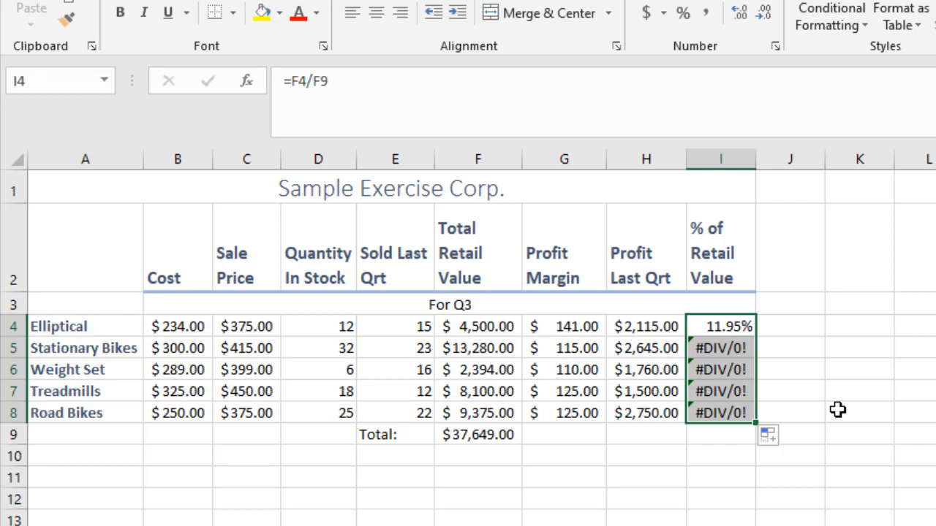
click(720, 355)
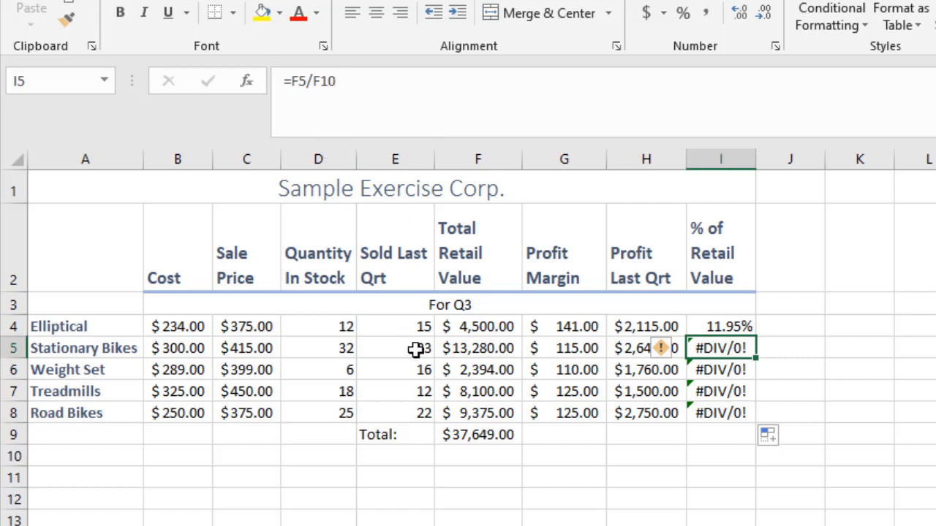
click(471, 459)
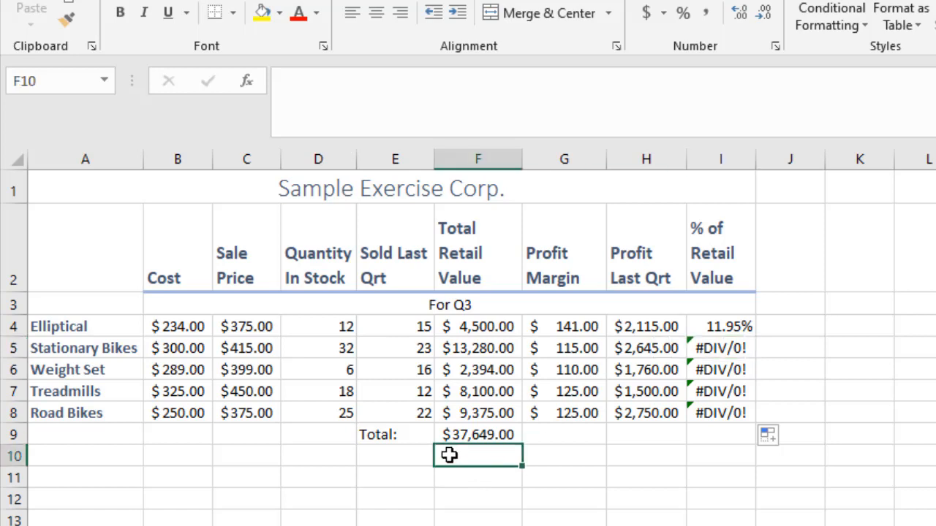
click(729, 372)
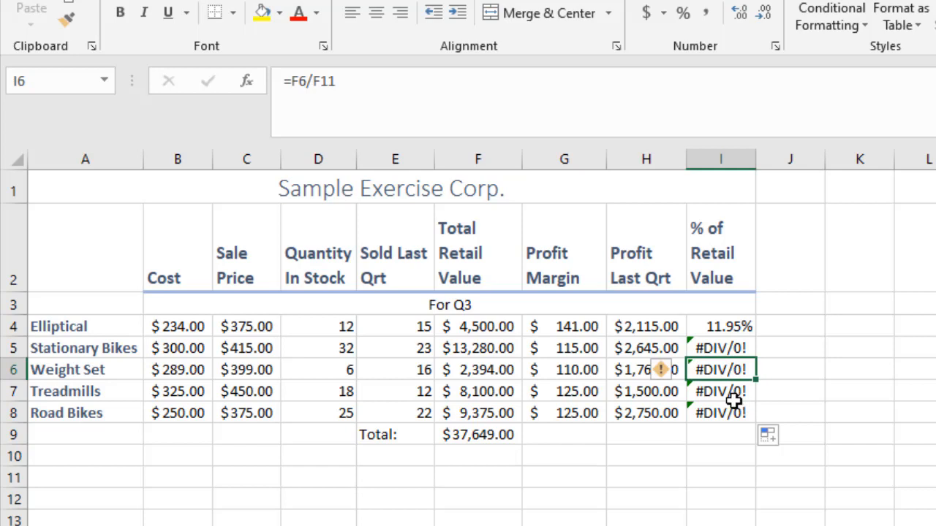
click(730, 349)
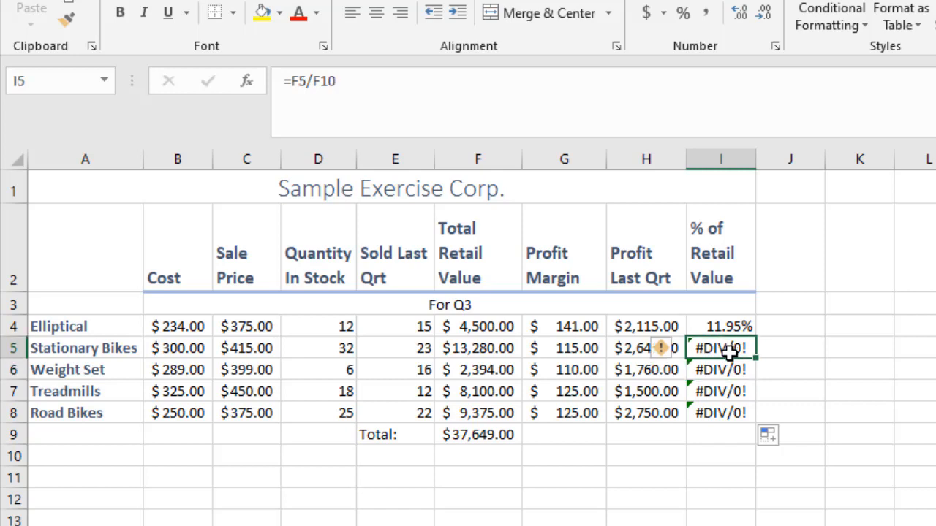
shift+click(721, 412)
key(Delete)
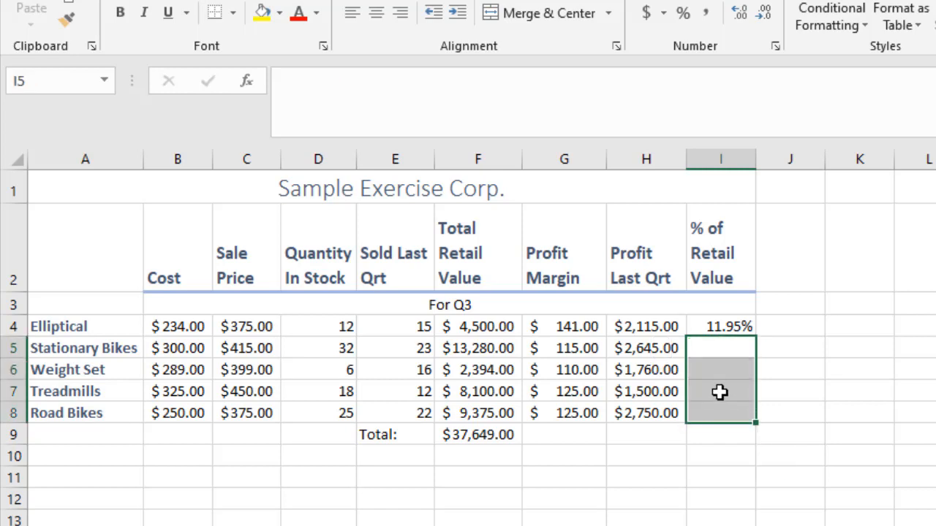
- Lock the row of the total's reference in the I4 formula so that it reads =F4/F$9
click(492, 434)
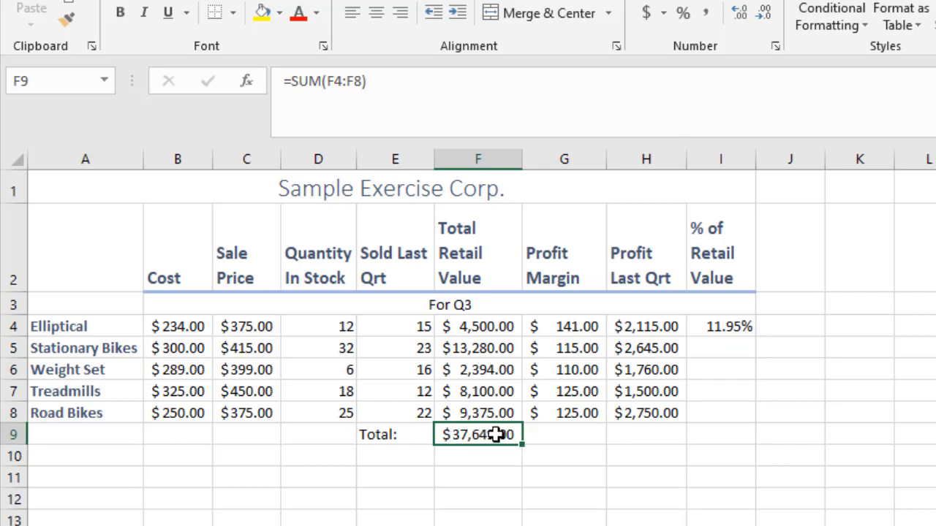
click(727, 327)
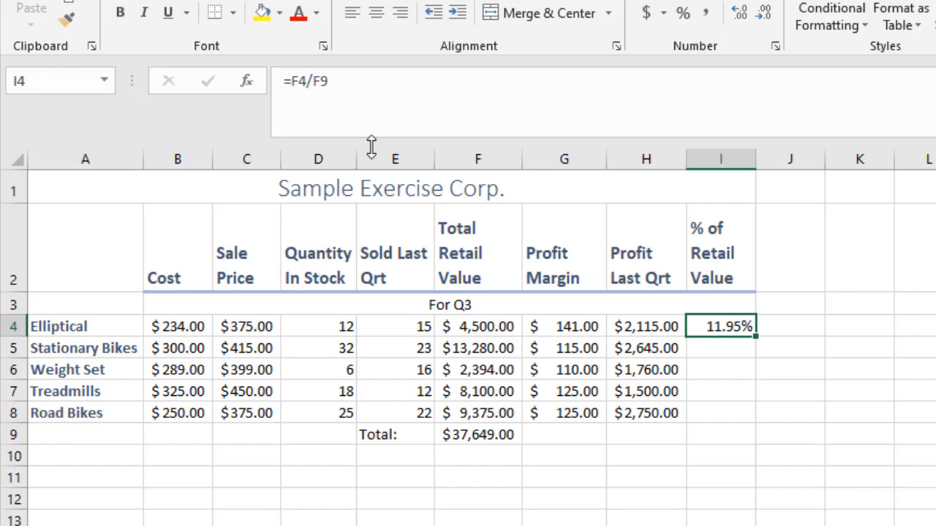
click(322, 82)
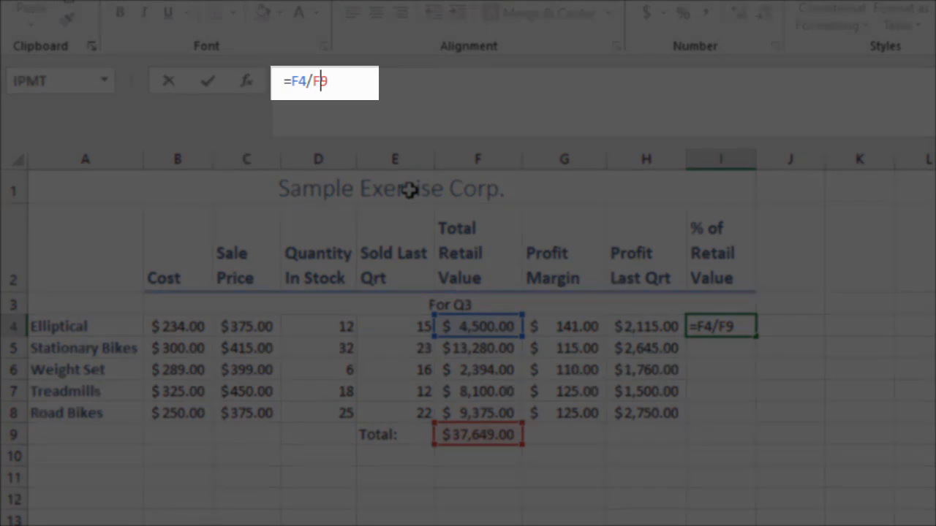
text($)
key(Return)
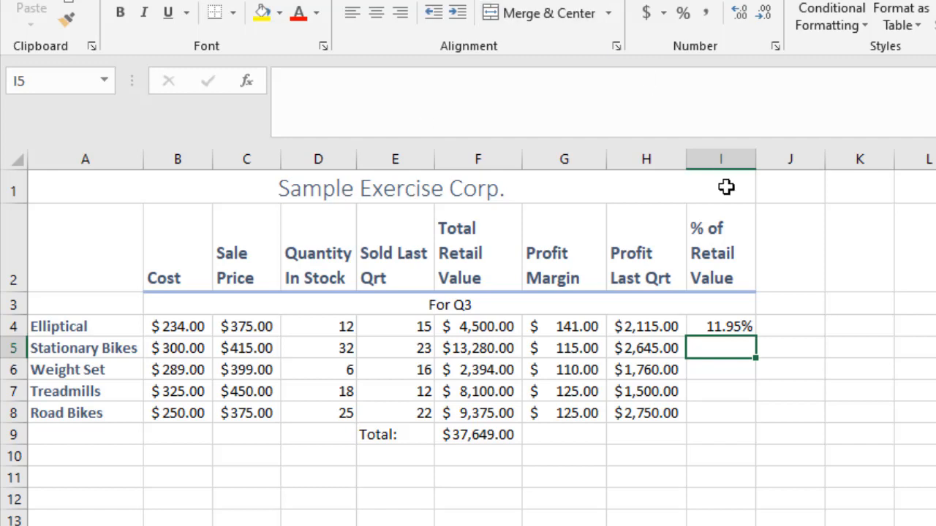
- Fill the % of Retail Value formula from I4 down to I8 and check the references in the copies
click(748, 326)
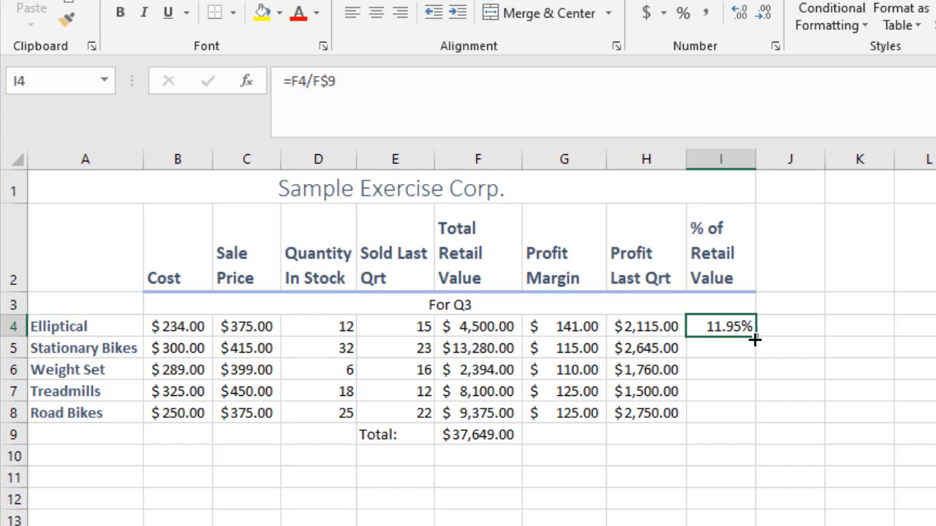
drag(756, 338, 754, 422)
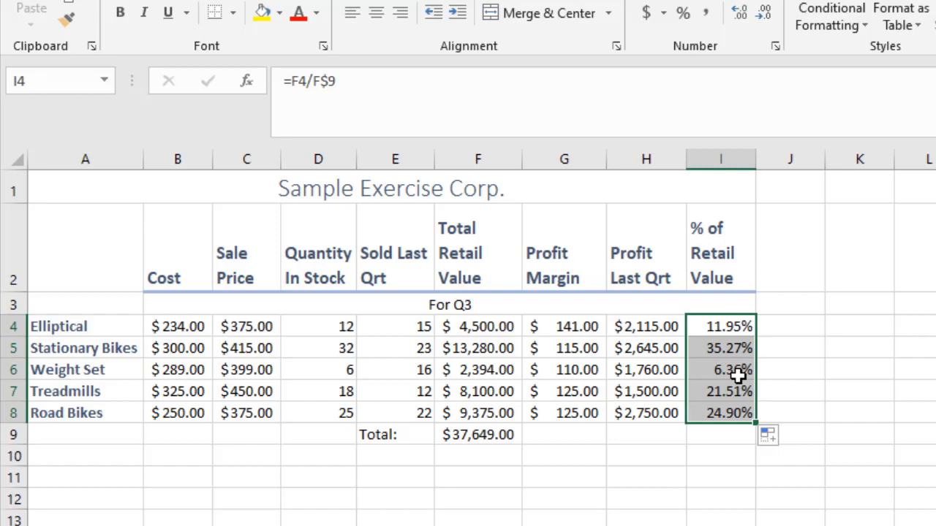
click(730, 329)
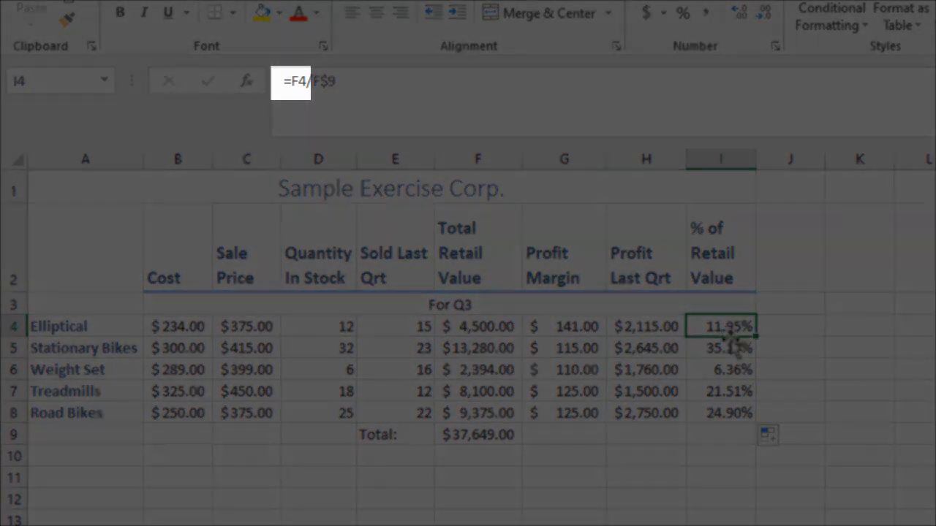
click(730, 350)
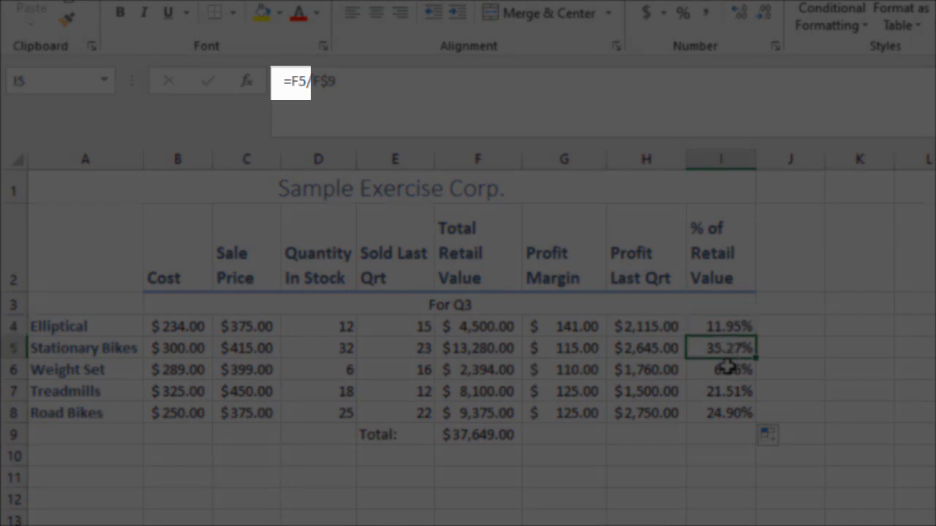
click(728, 370)
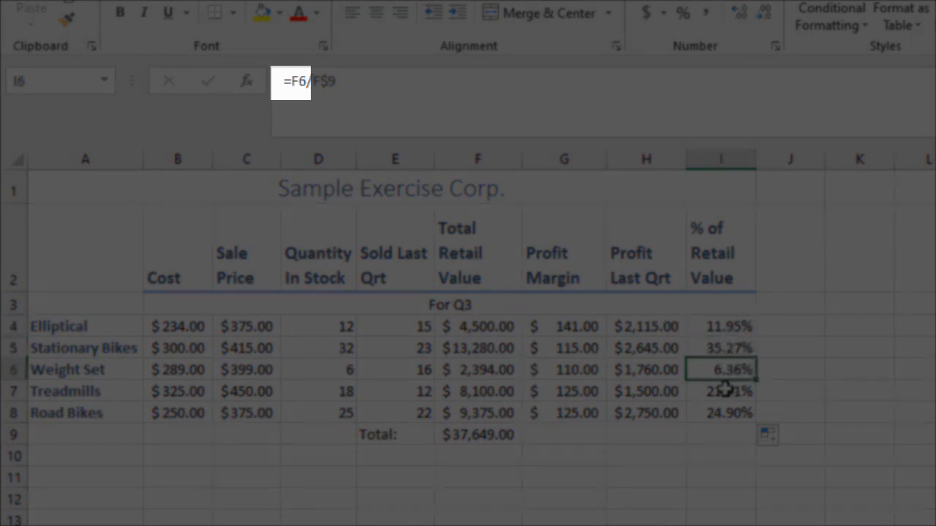